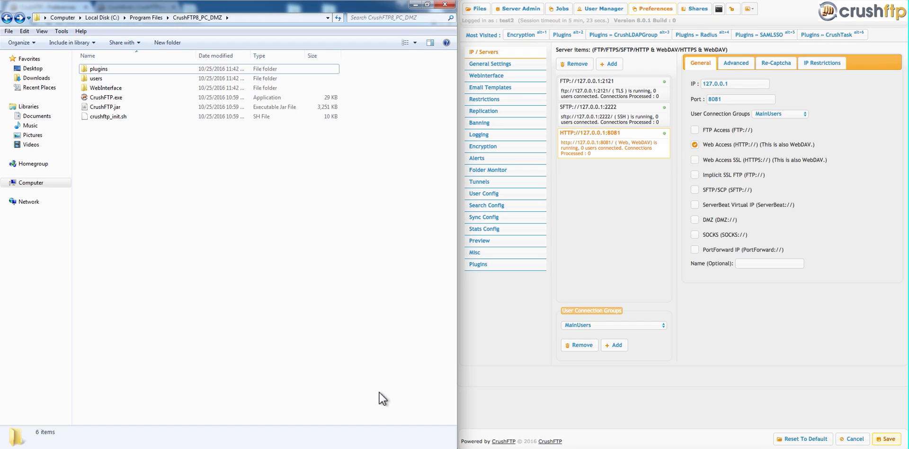
- Open a command prompt and run ipconfig to find the machine's IP address
key(super+r)
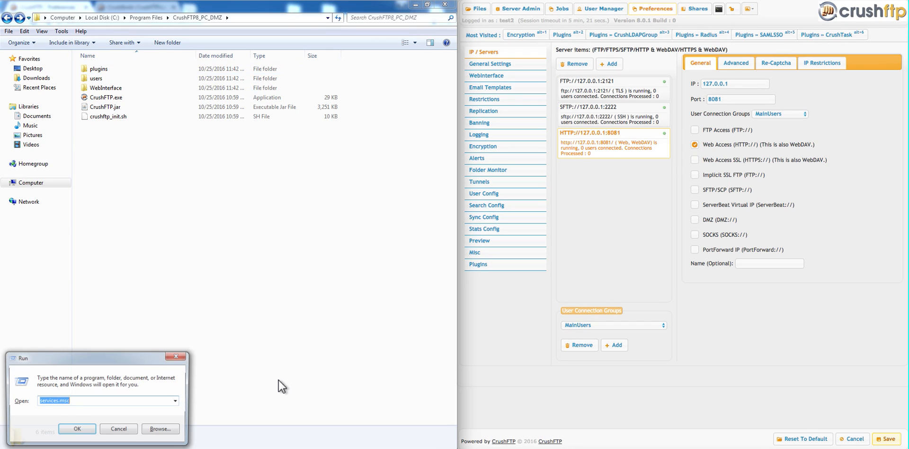
text(cmd)
key(Return)
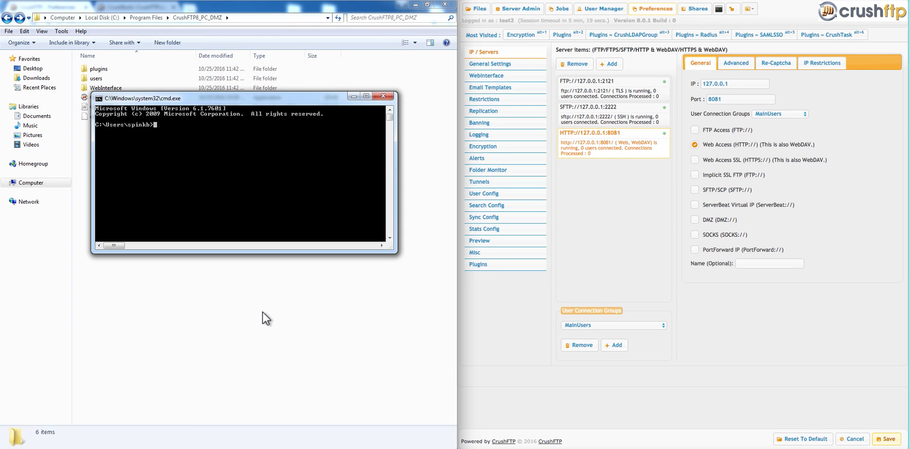
text(ipconfig)
key(Return)
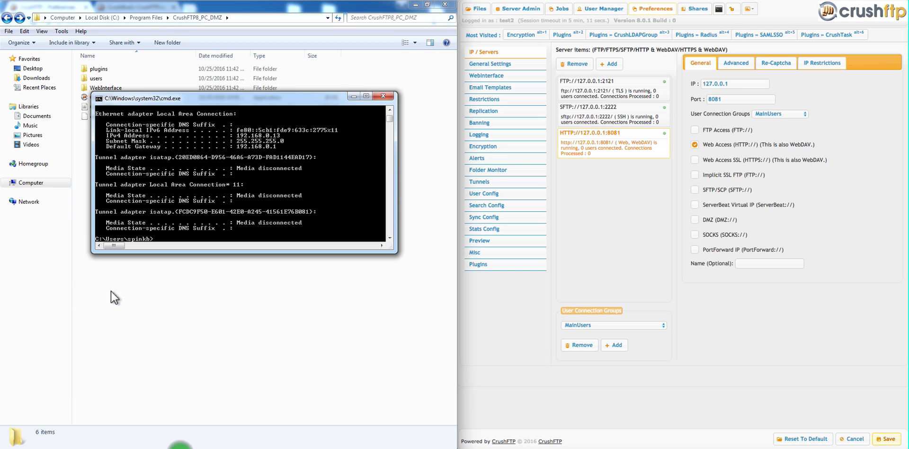
- Open a Command Prompt as administrator
right_click(180, 447)
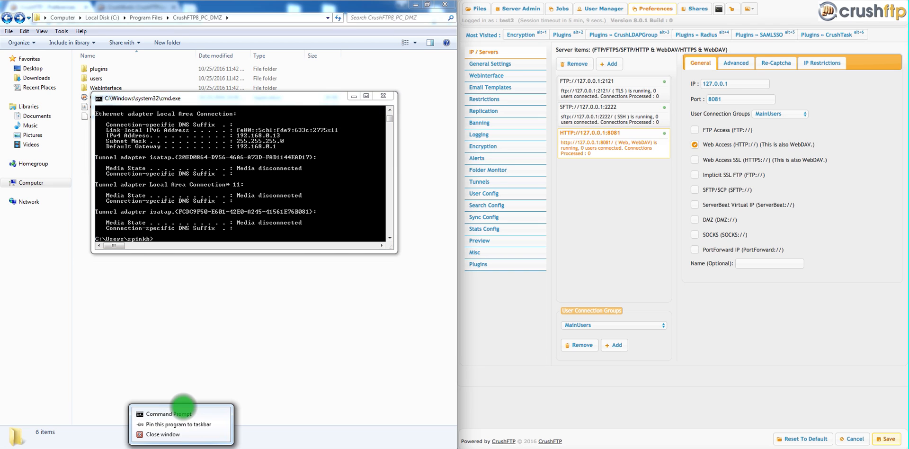
right_click(181, 414)
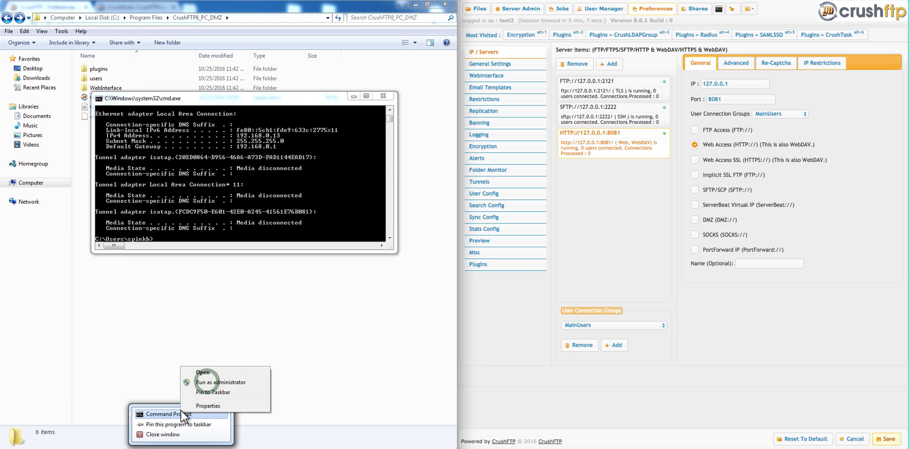
click(206, 382)
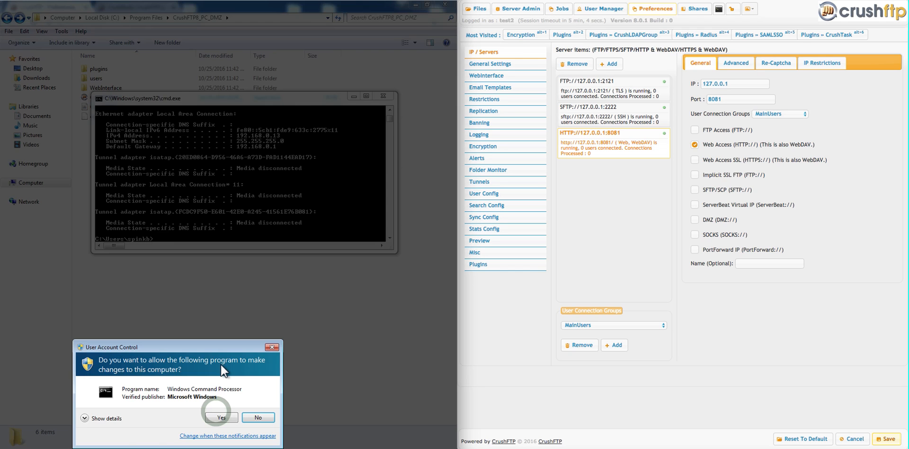
click(219, 416)
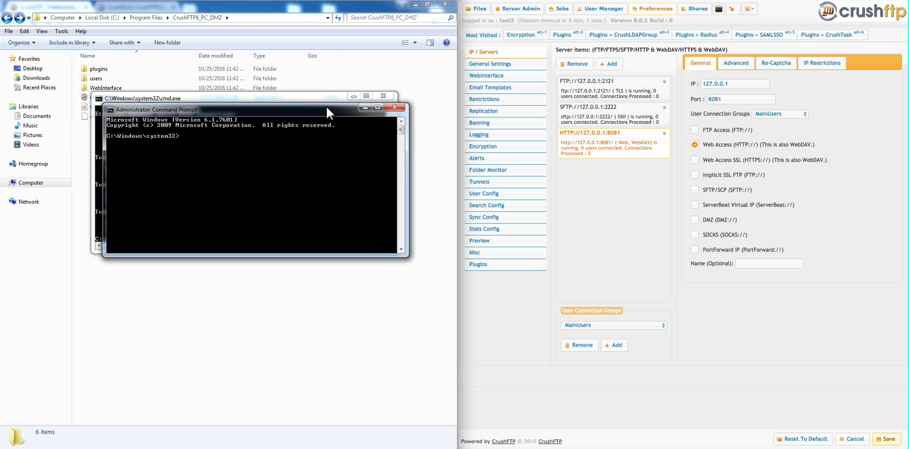
- Change directory to c:\Program Files\CrushFTP8_PC_DMZ
text(cd "c:\Pro)
key(Tab)
text(\cr)
key(Tab)
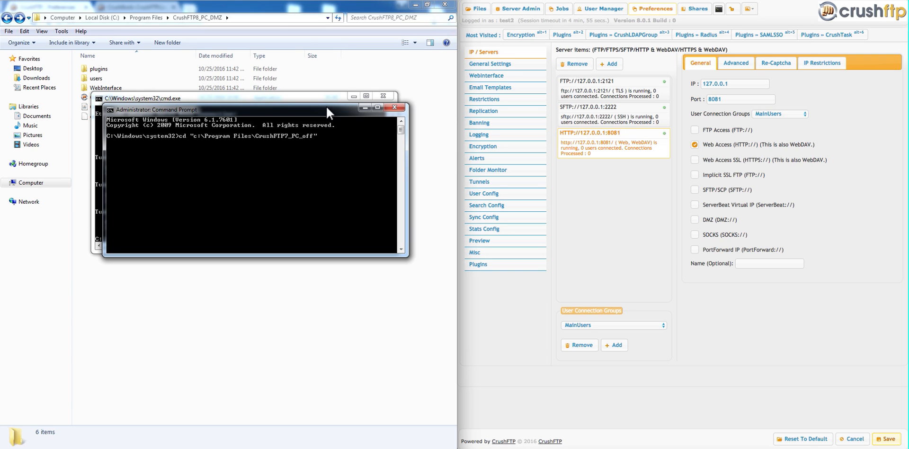
key(Tab)
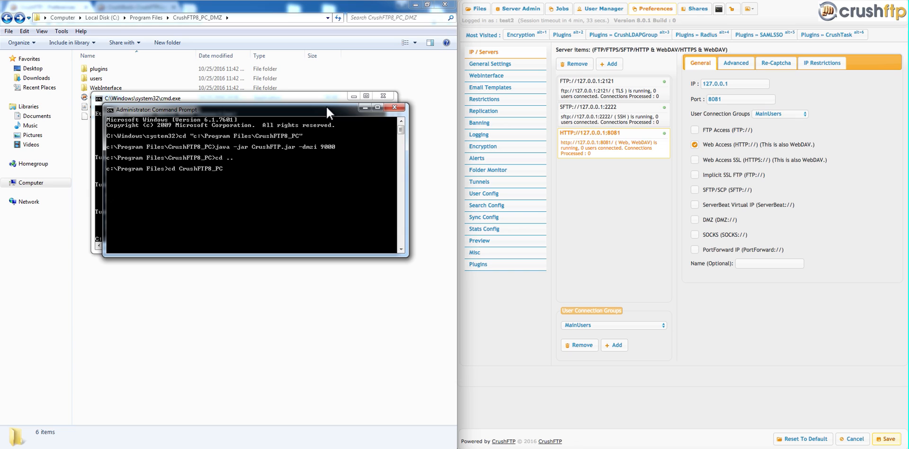
key(Tab)
key(Return)
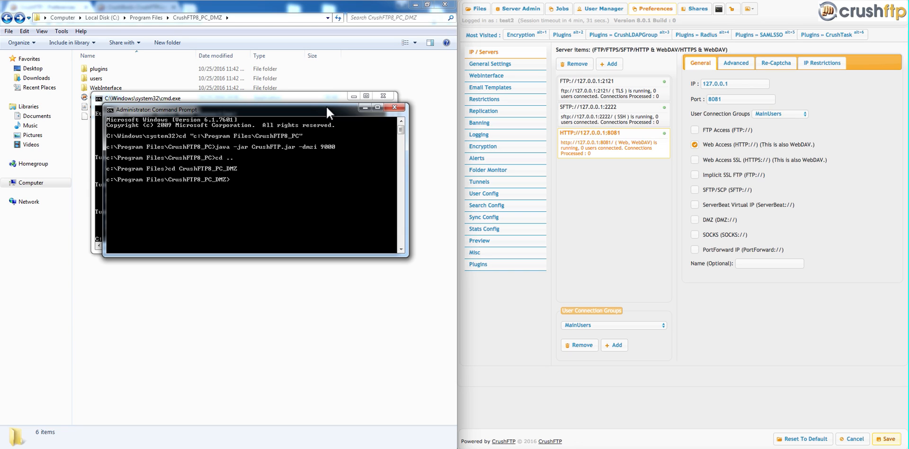
- Start the DMZ instance with java -jar CrushFTP.jar -dmzi 9000
text(java -jar CrushFTP.jar -dmzi 9000)
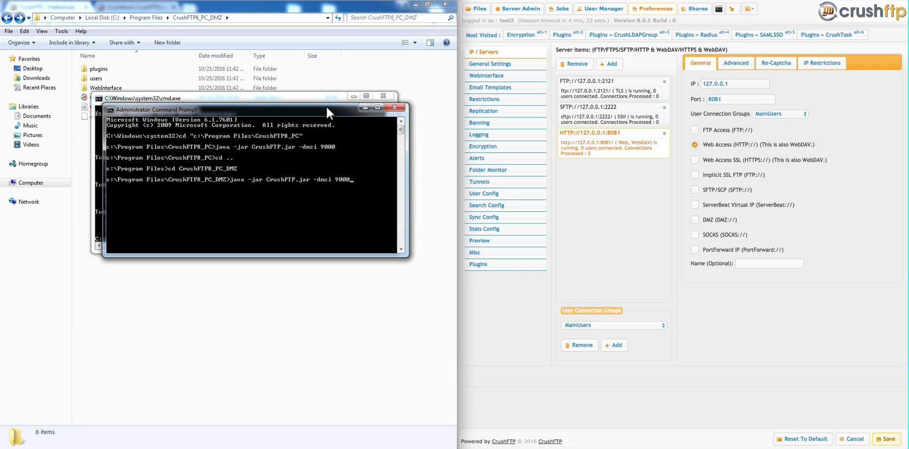
key(Return)
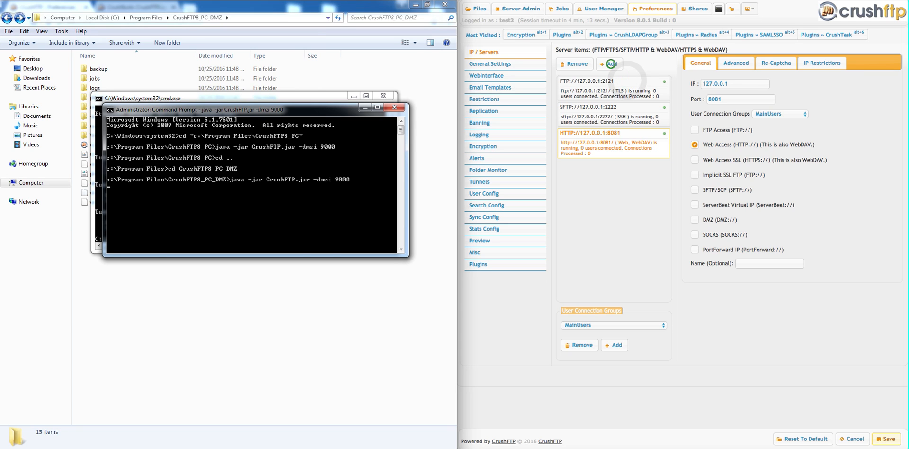
- Add a new server item listening on port 9000 for the MainUsers server group
click(611, 64)
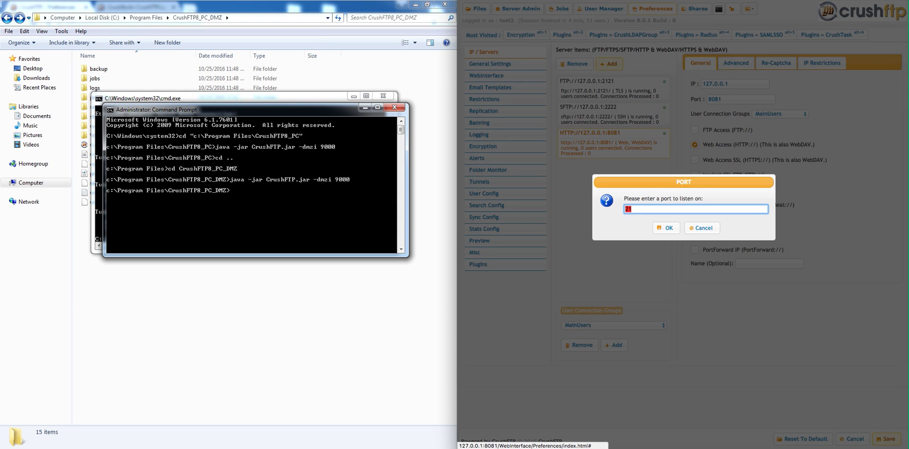
text(9000)
key(Return)
key(Down)
key(Down)
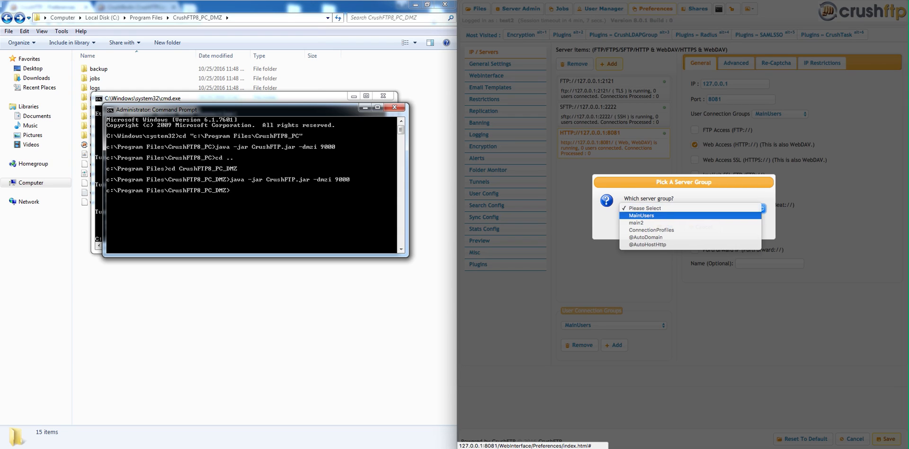
key(Return)
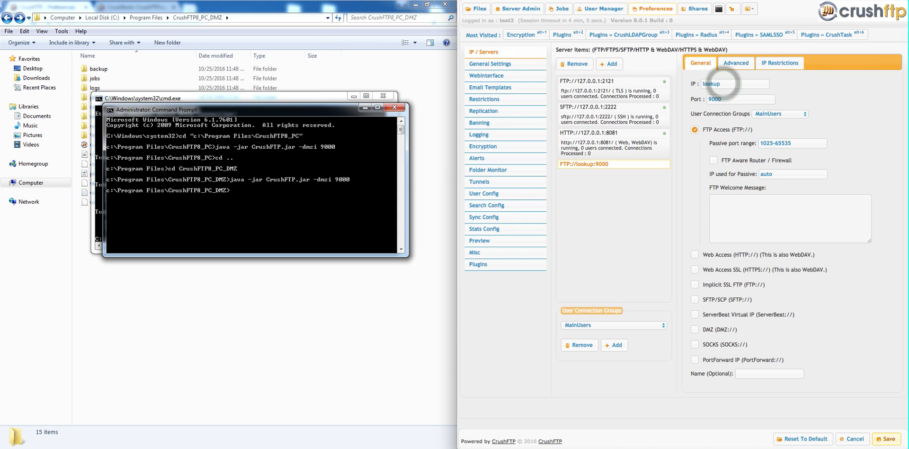
- Set the new item's IP to 192.168.0.13 and switch its type to DMZ
text(192.1)
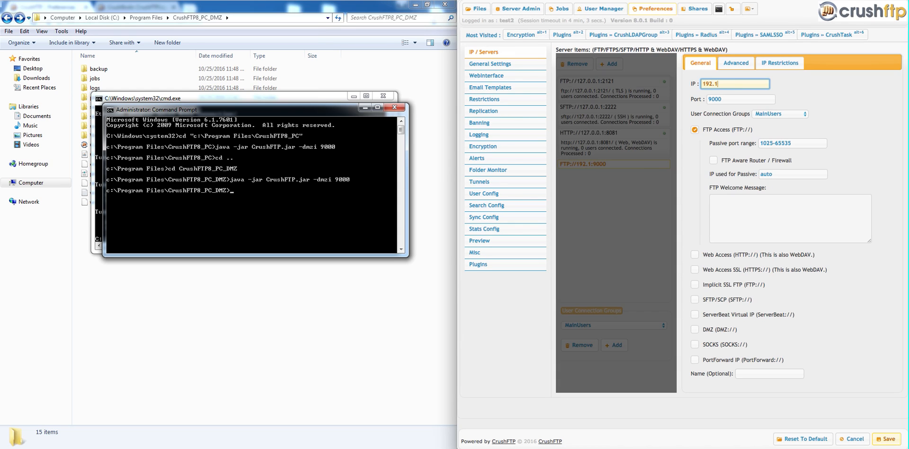
text(68.0.13)
click(714, 324)
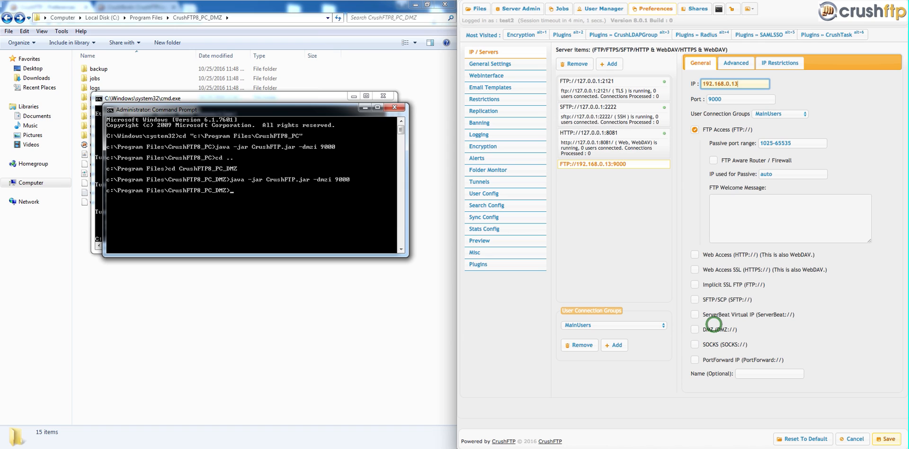
- Name the DMZ server item dmz and save the settings
click(722, 265)
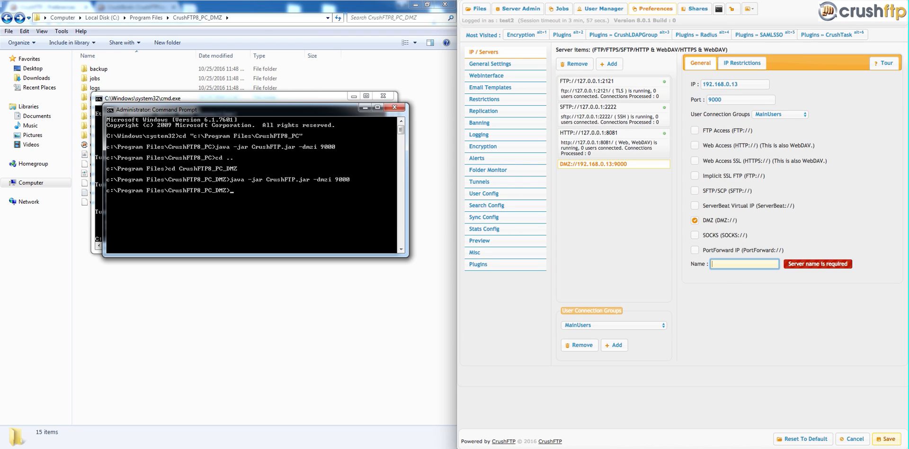
text(dmz)
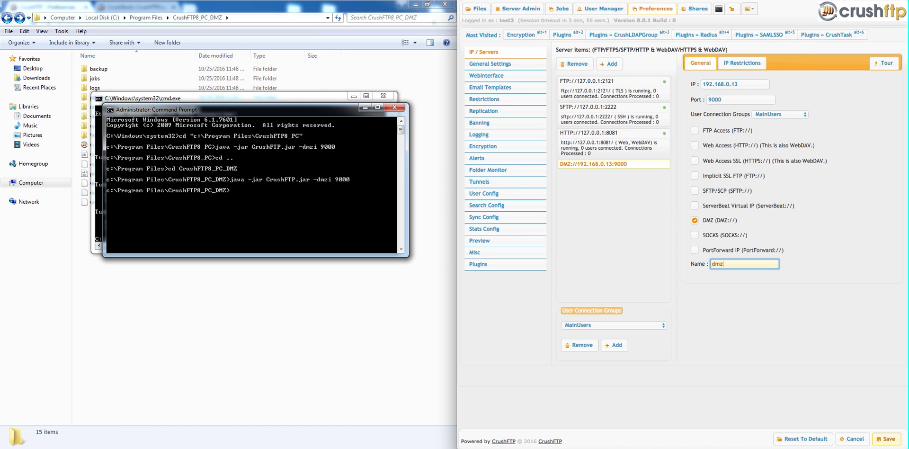
click(429, 382)
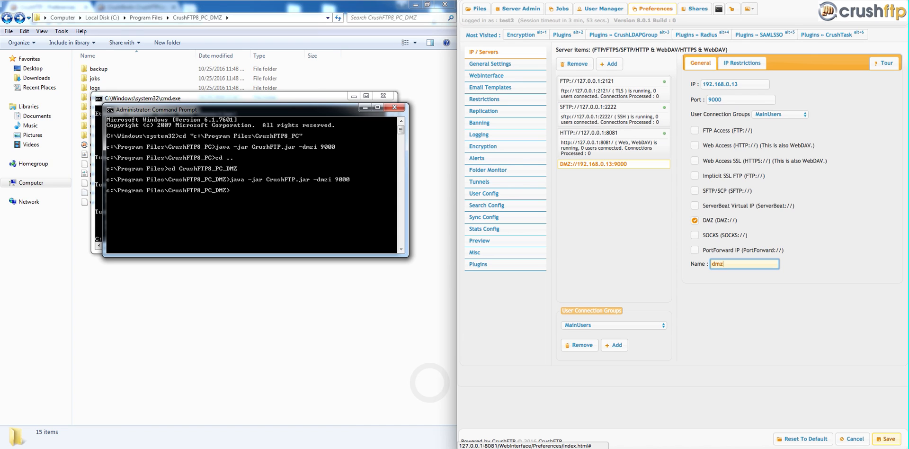
click(886, 438)
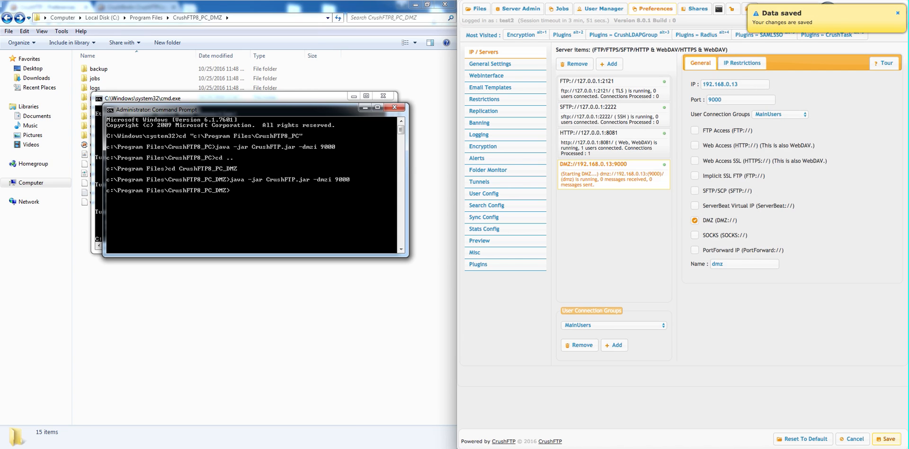
- Duplicate prefs.XML and rename the copy to prefs_dmz
click(34, 137)
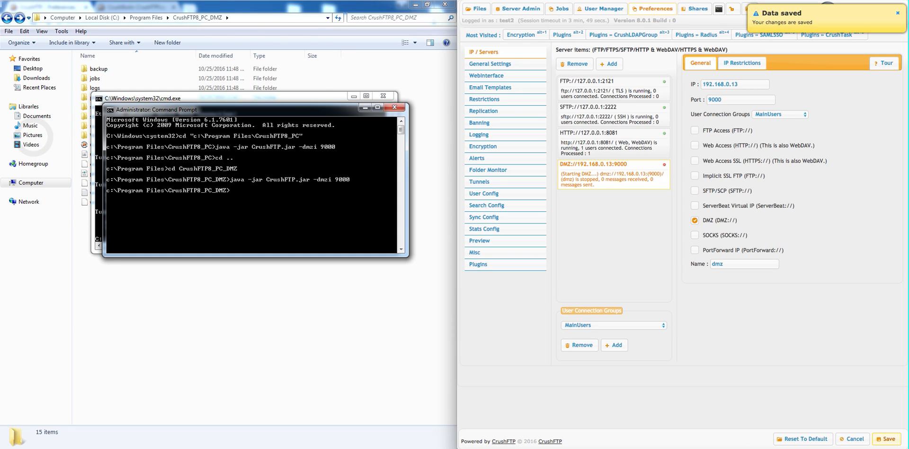
click(33, 105)
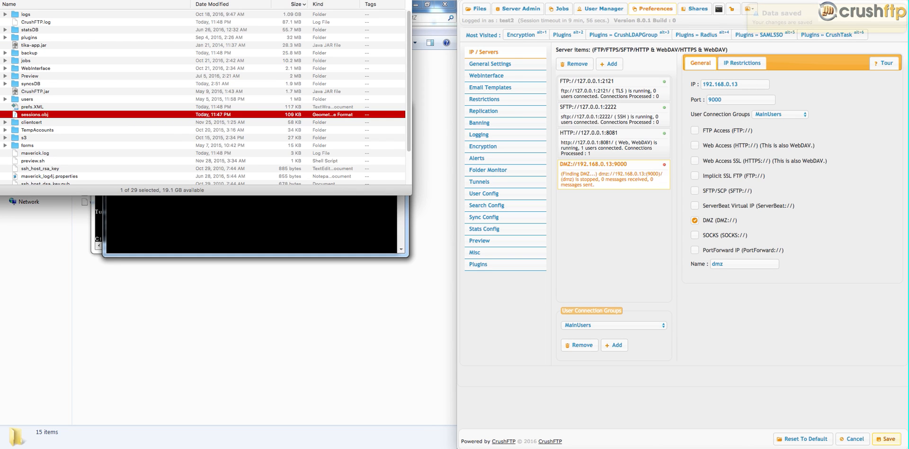
key(super+d)
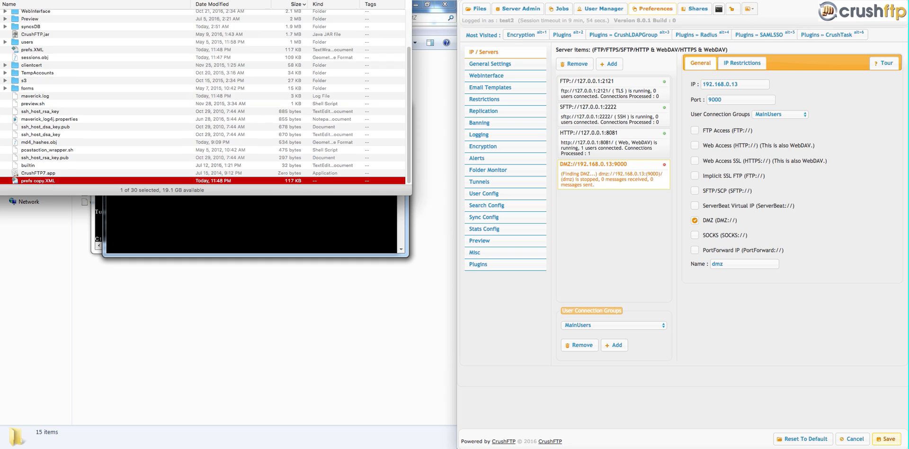
key(Return)
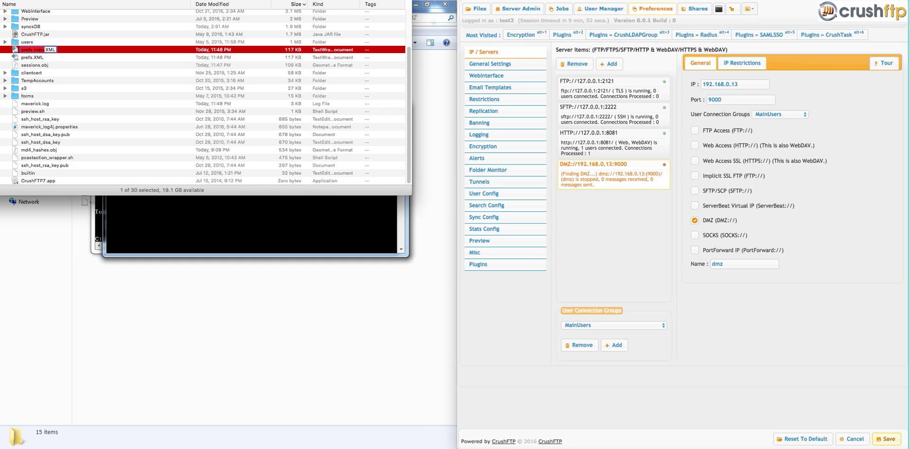
text(prefs_dmz)
key(Return)
click(421, 305)
click(484, 313)
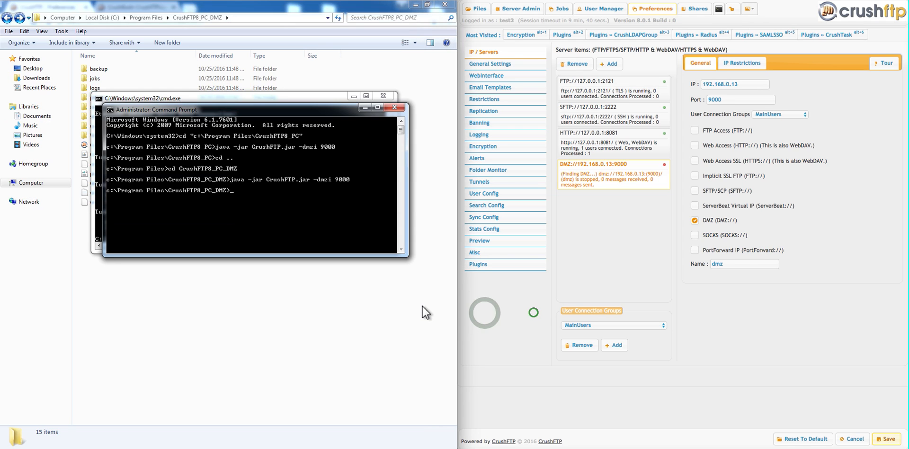
click(422, 312)
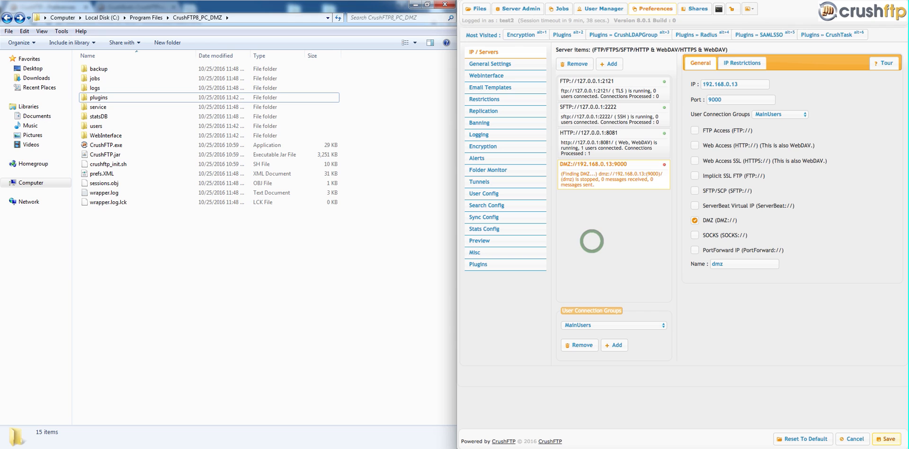
key(super+r)
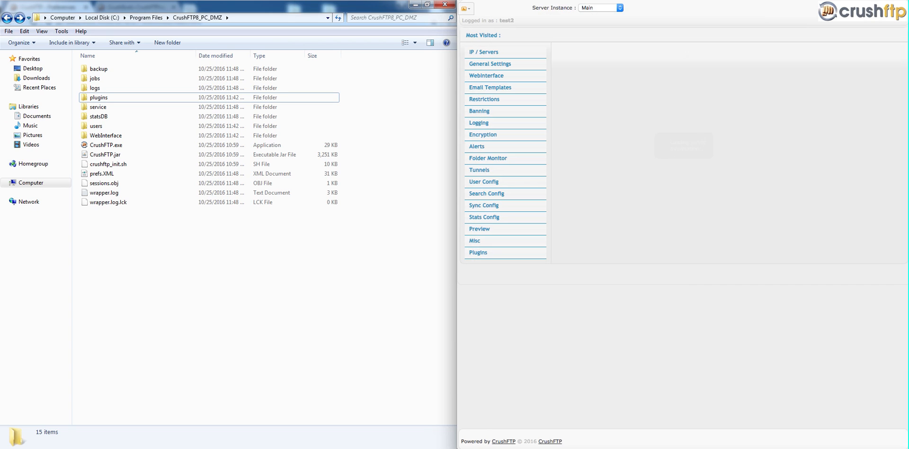
click(880, 10)
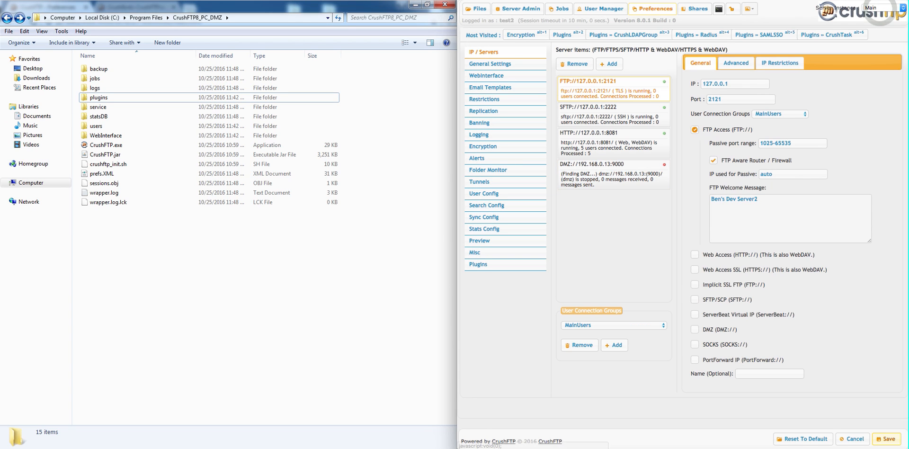
click(886, 8)
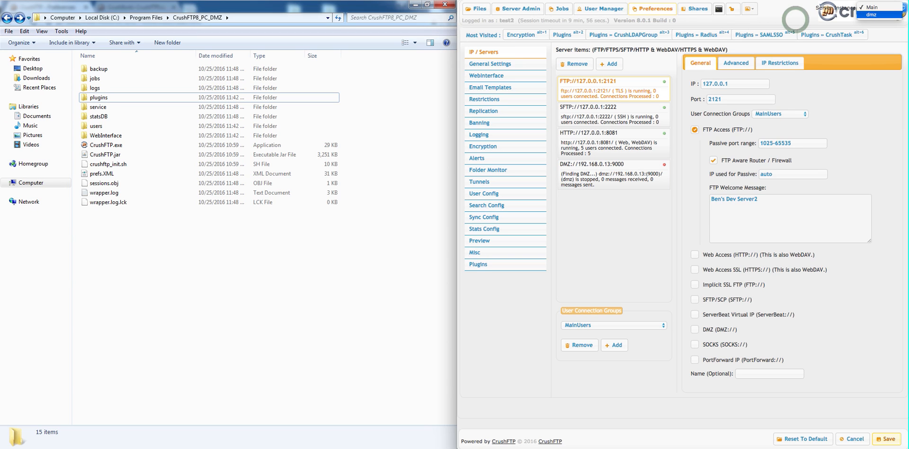
click(796, 20)
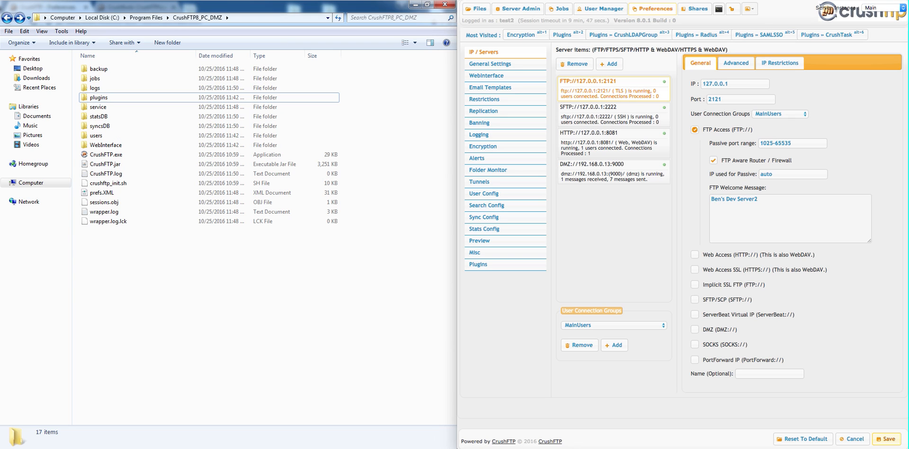
click(631, 217)
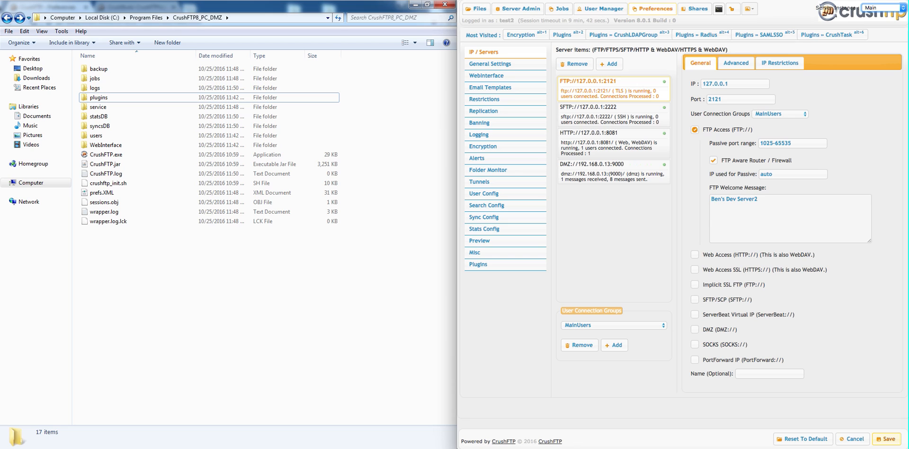
- Switch the server instance to dmz and open its User Manager
click(874, 9)
click(879, 10)
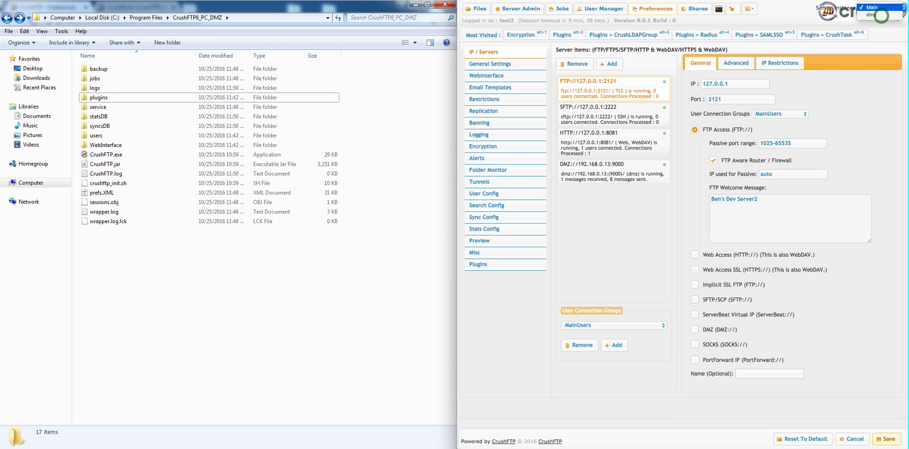
click(881, 17)
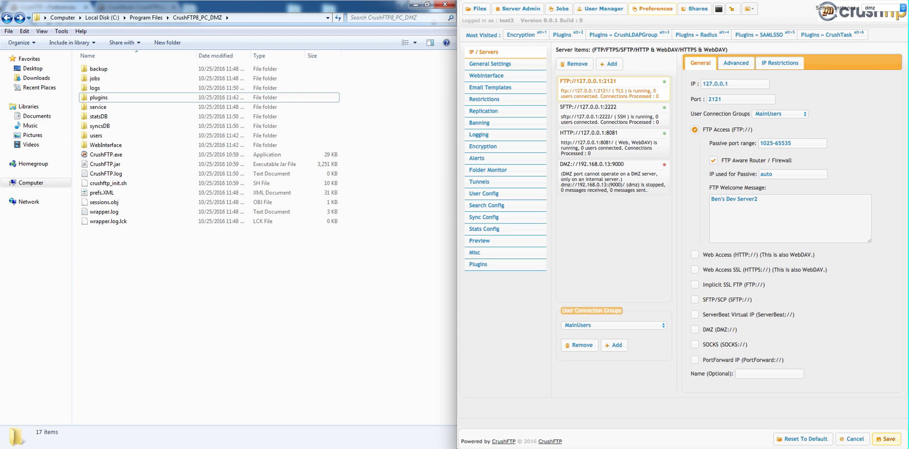
click(599, 9)
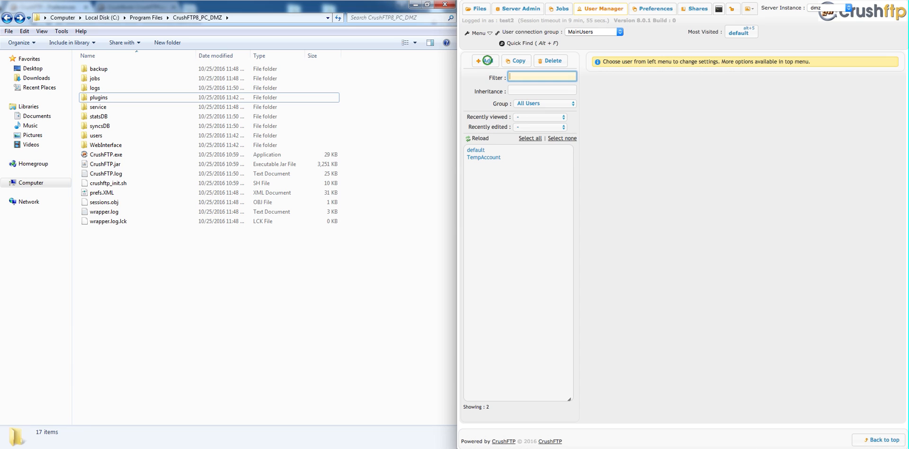
- Add a new user named template in the dmz instance's User Manager
click(487, 60)
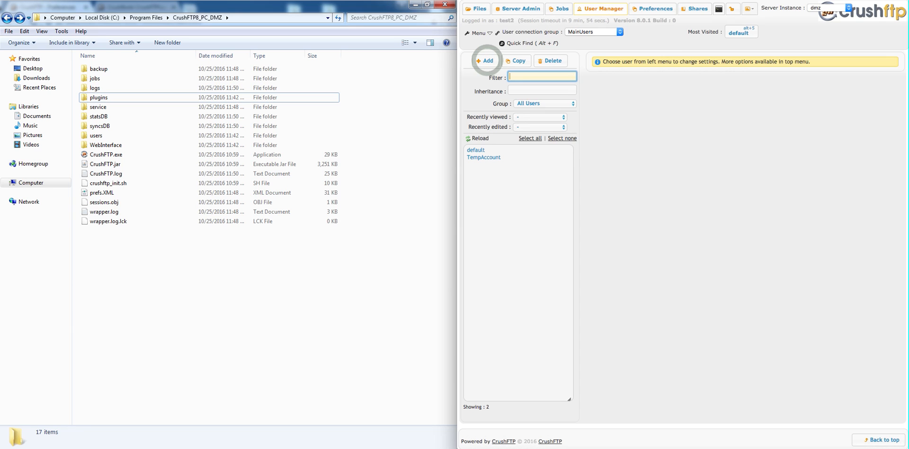
text(tem)
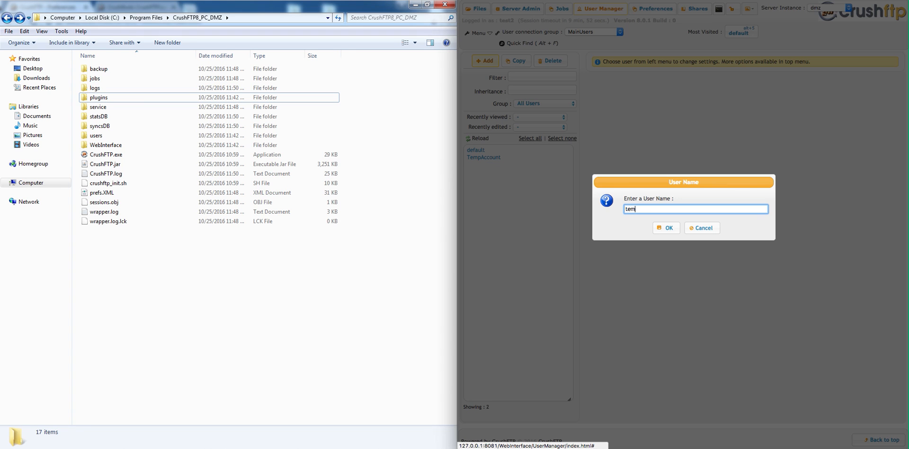
text(plate)
key(Return)
click(663, 222)
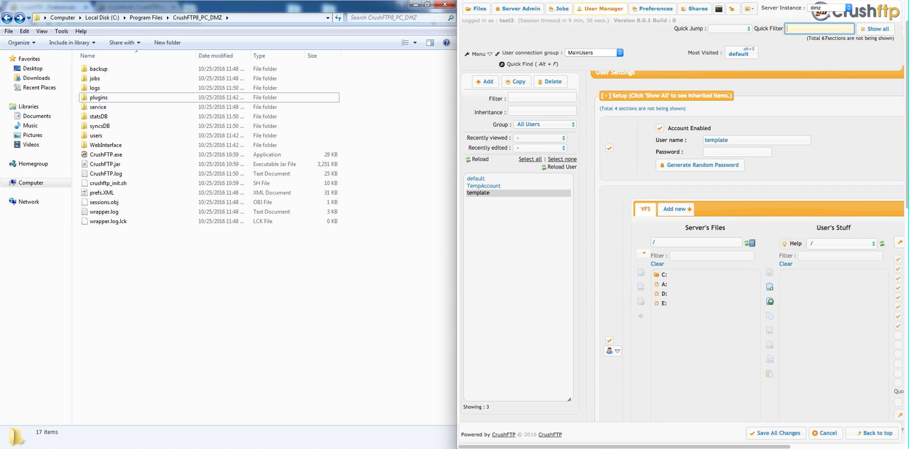
- Create a new remote VFS item for the template user with item type HTTP
click(770, 302)
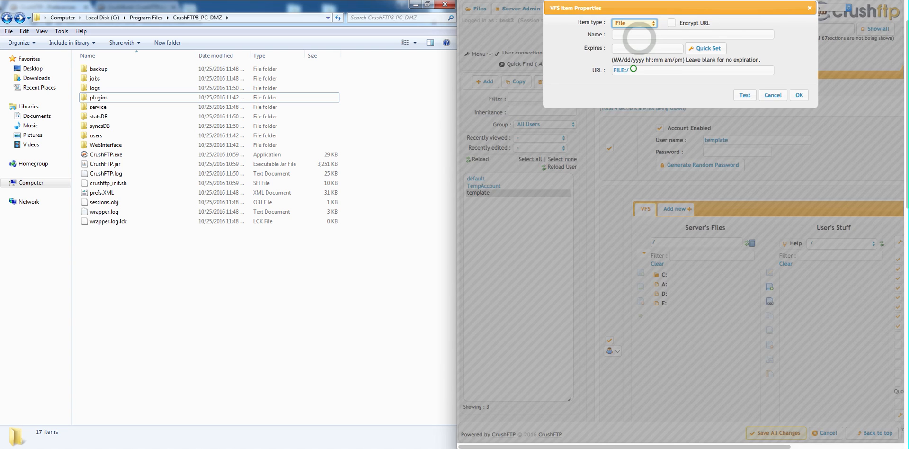
click(633, 23)
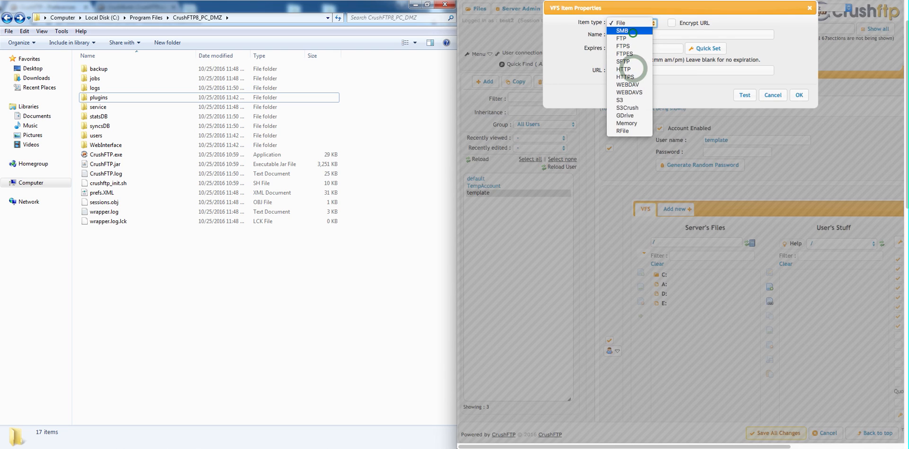
click(626, 69)
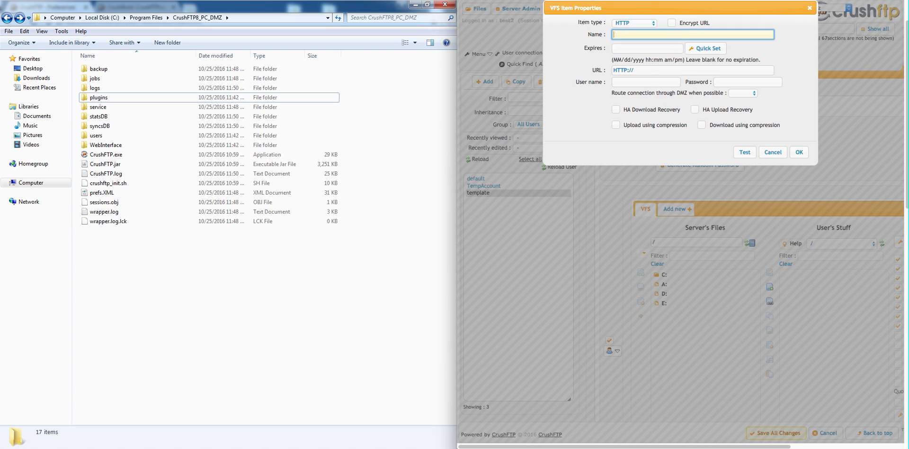
text(intern)
key(Tab)
key(Tab)
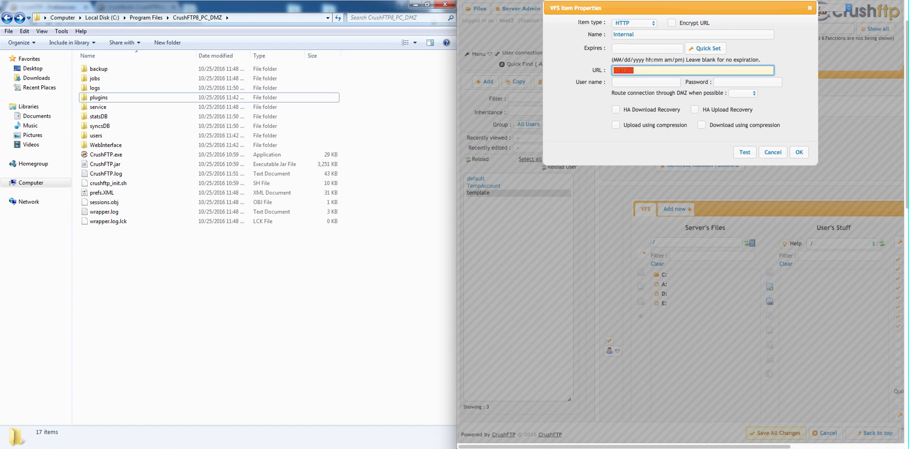
key(End)
text(12)
text(7.0.0)
text(.1:)
text(8080)
key(Tab)
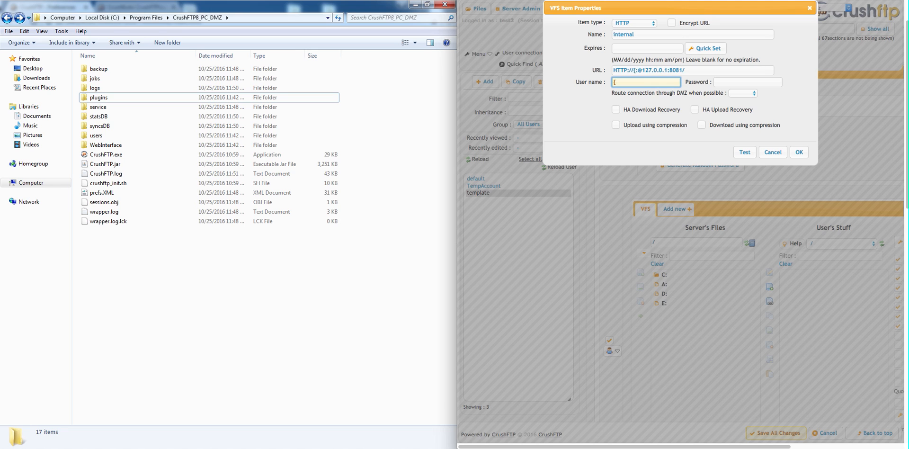
- Set the item's user name to {username} and its password field to the {password} variable, then confirm the item
text({username})
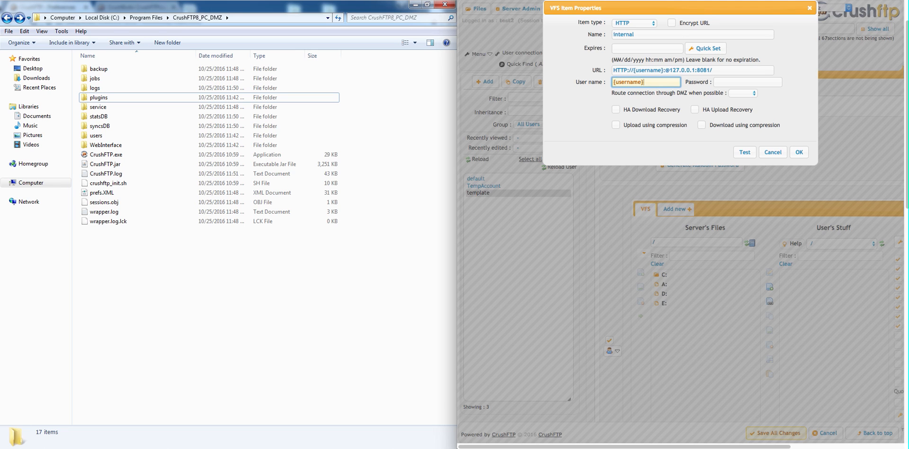
key(Tab)
text({passwo)
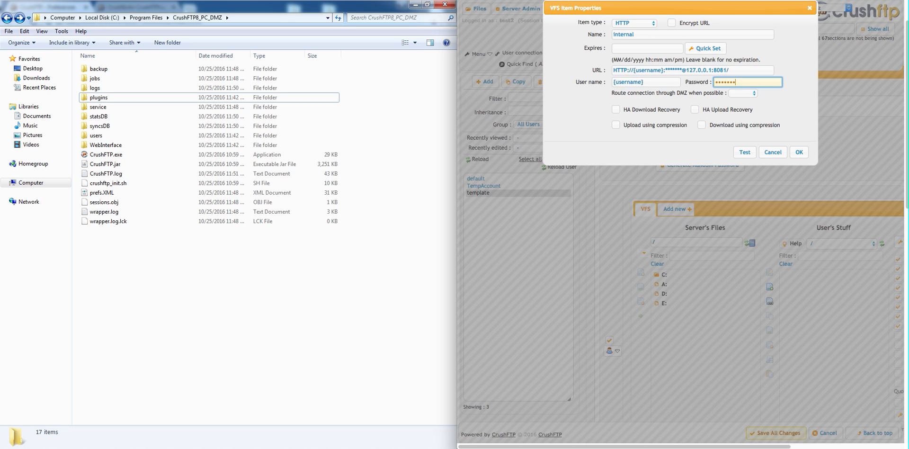
text(rd})
click(807, 151)
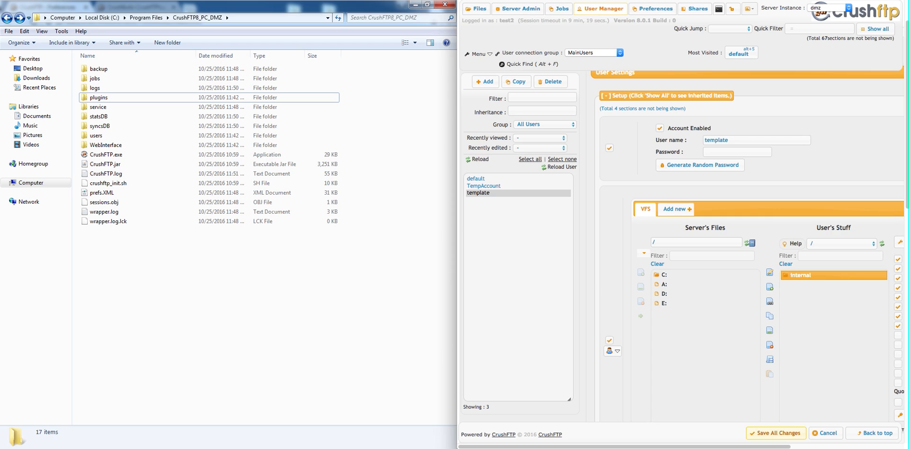
- Add DMZ to the template user's list of trusted public SSH key file paths and save all changes
click(791, 28)
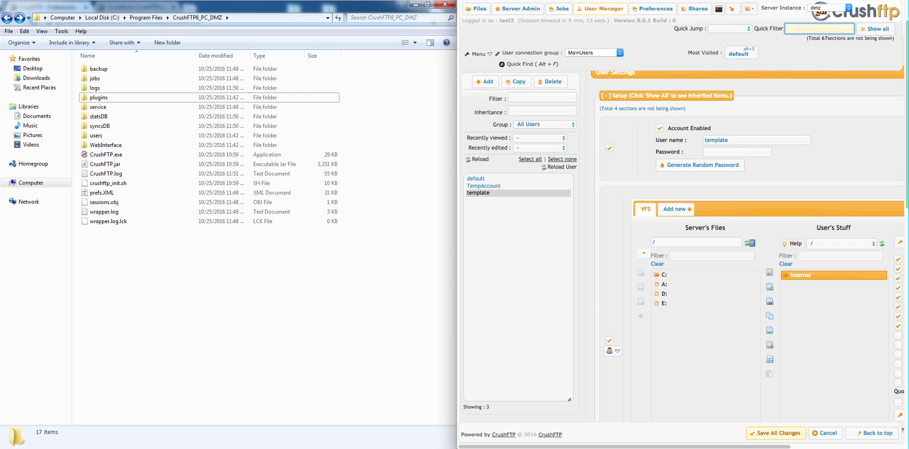
text(S)
text(SH)
click(677, 169)
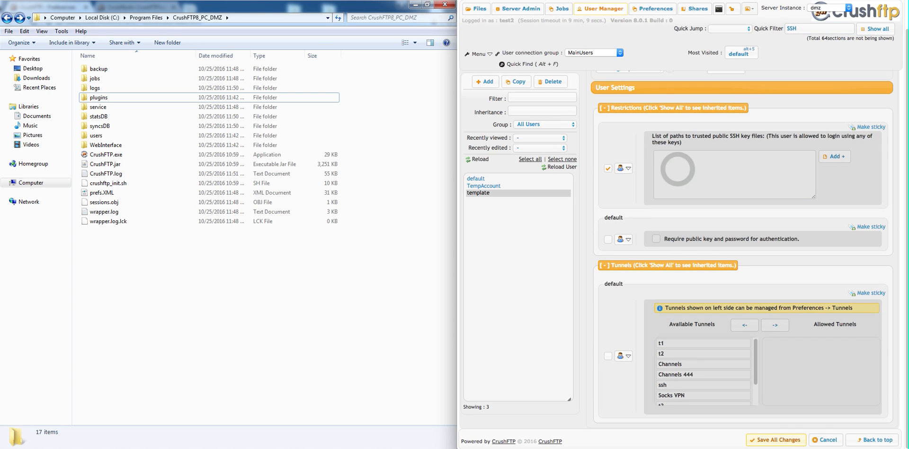
text(DMZ)
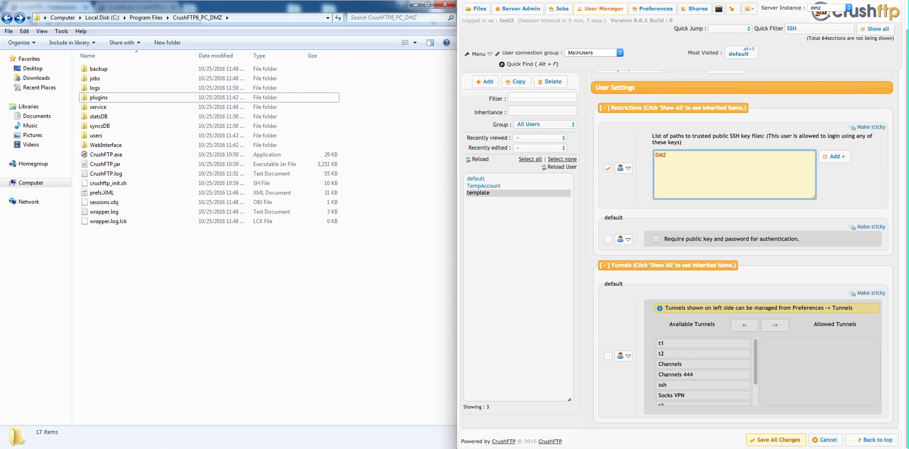
click(777, 439)
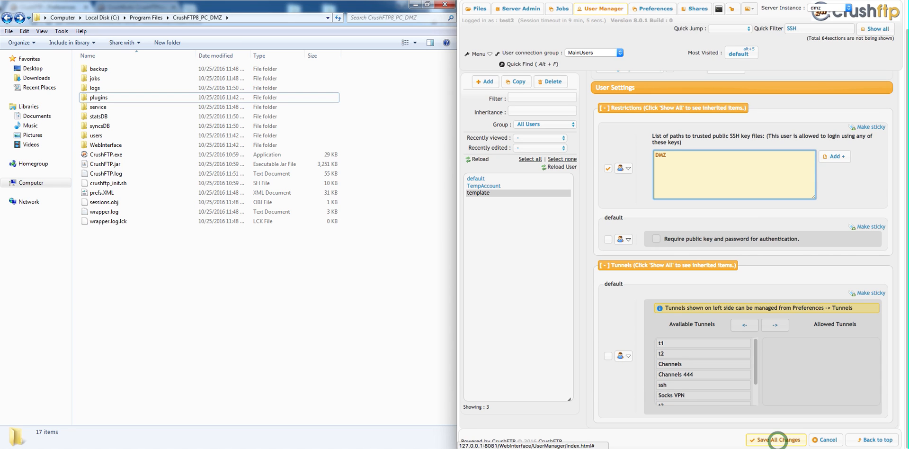
click(811, 54)
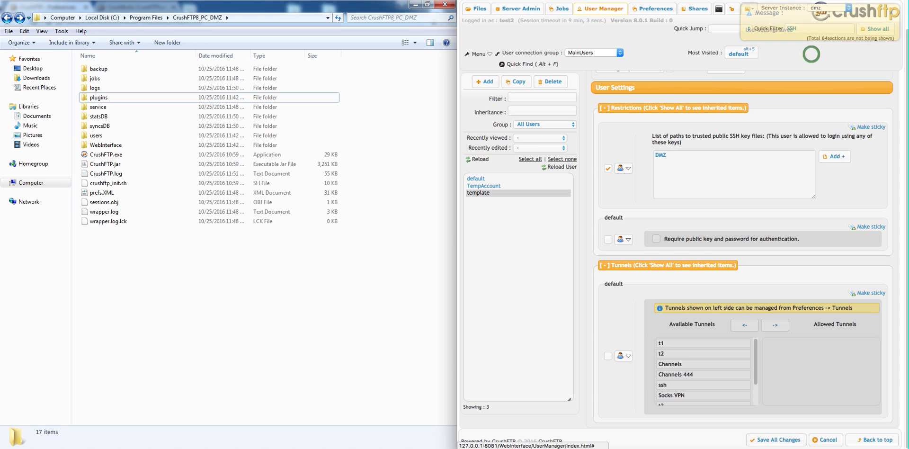